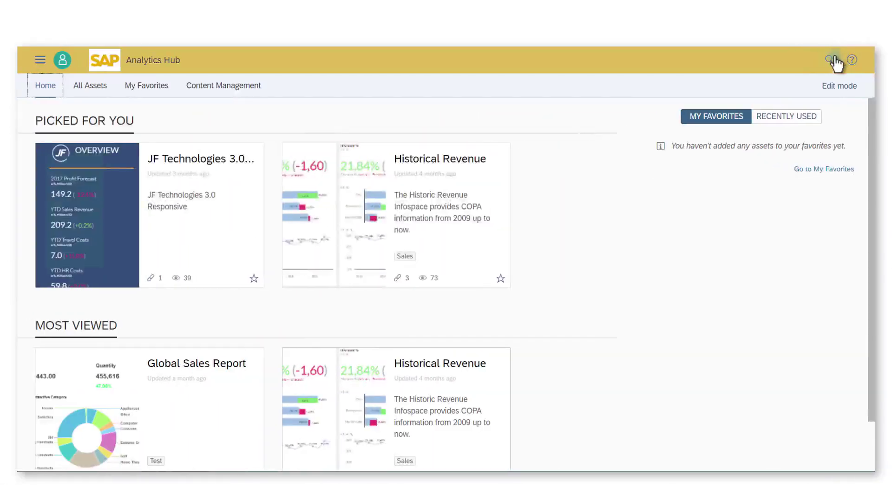
Search the hub's assets for 'eco yoga'
click(831, 60)
text(eco yoga)
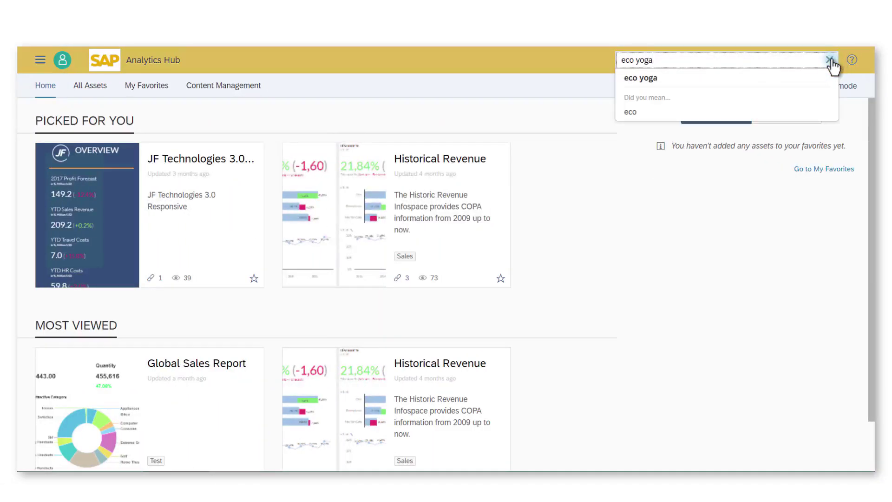
key(Return)
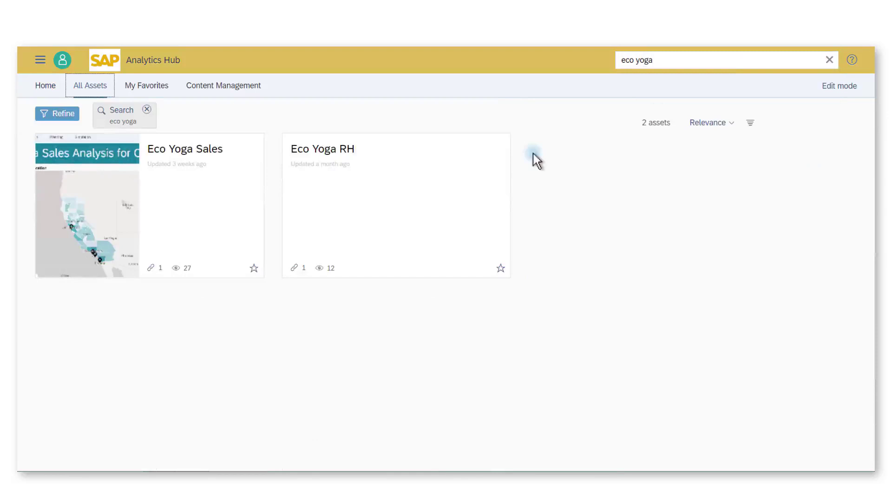
Open the Eco Yoga Sales asset details
click(211, 199)
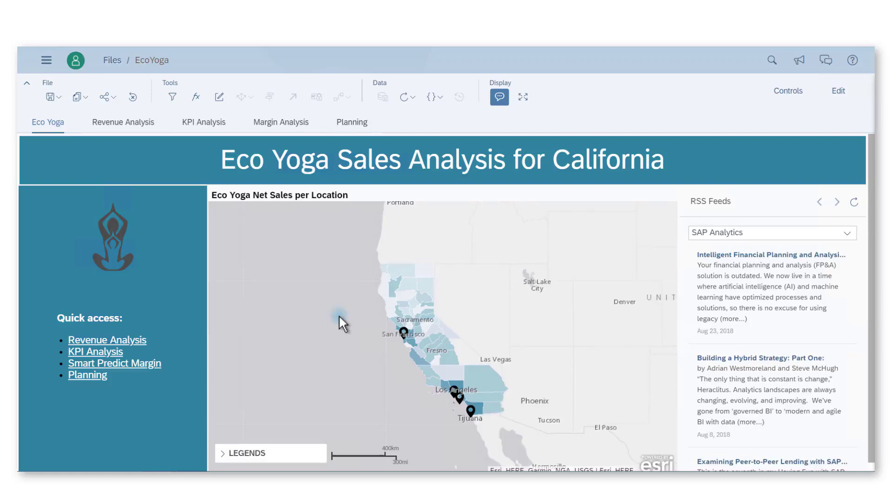
Go to the Revenue Analysis page of the EcoYoga story
click(132, 340)
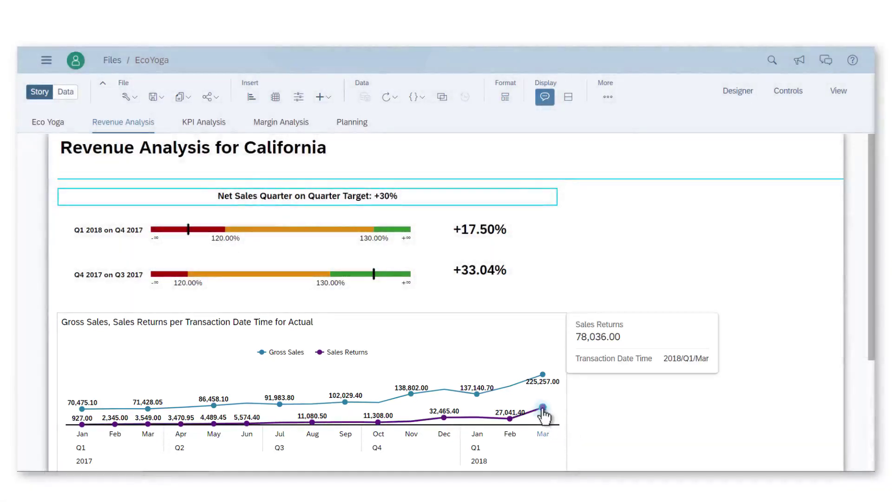
Get Smart Insights on the Mar 2018 Sales Returns value
click(543, 415)
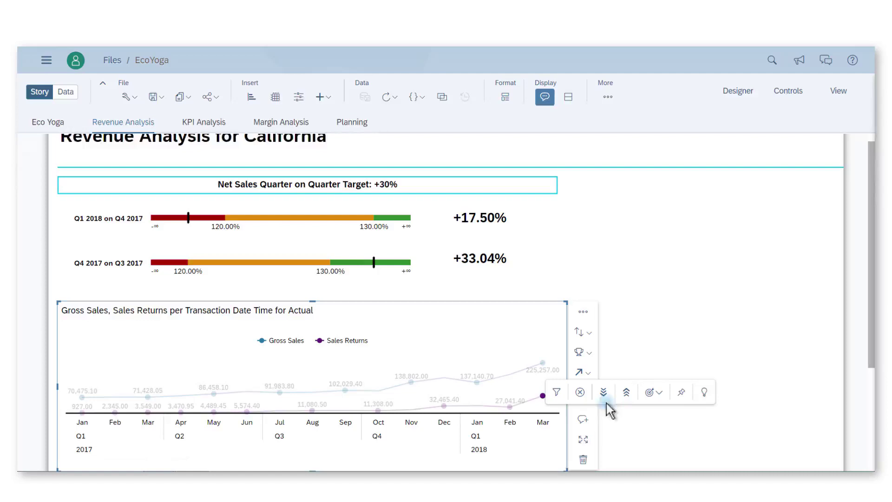
click(704, 392)
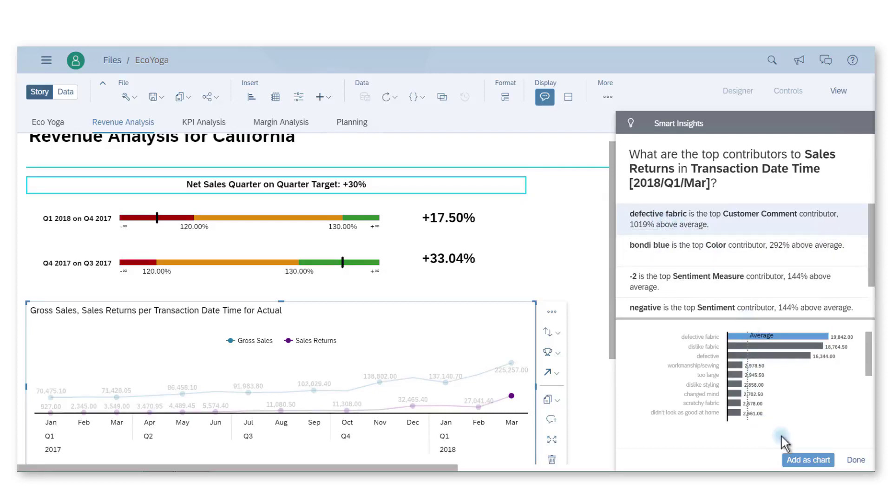
Add the returns insight as a chart and turn it into a Distribution heat map
click(794, 458)
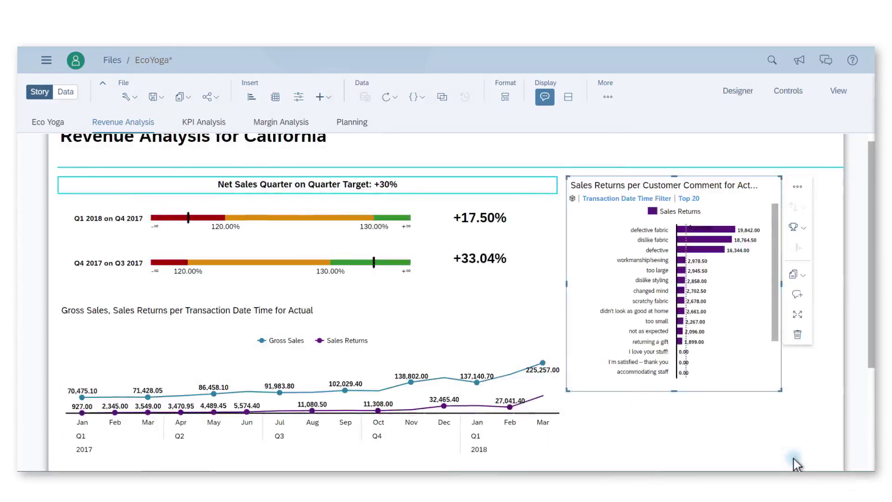
click(738, 93)
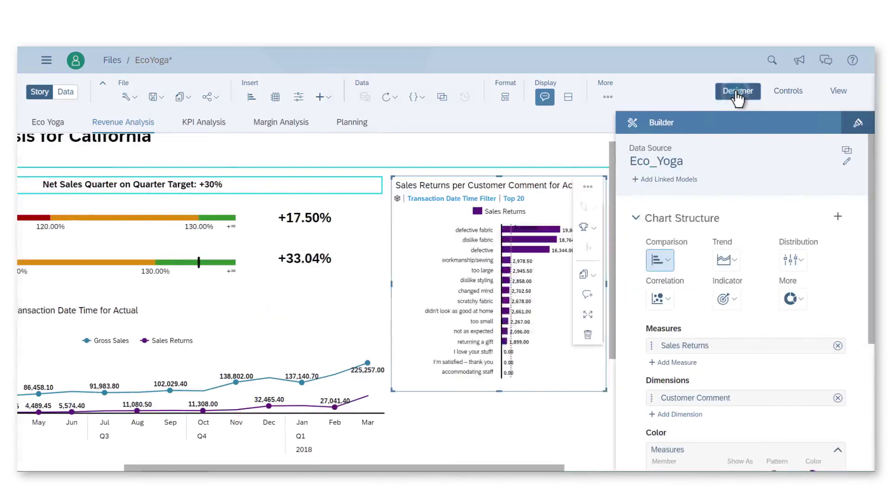
click(803, 263)
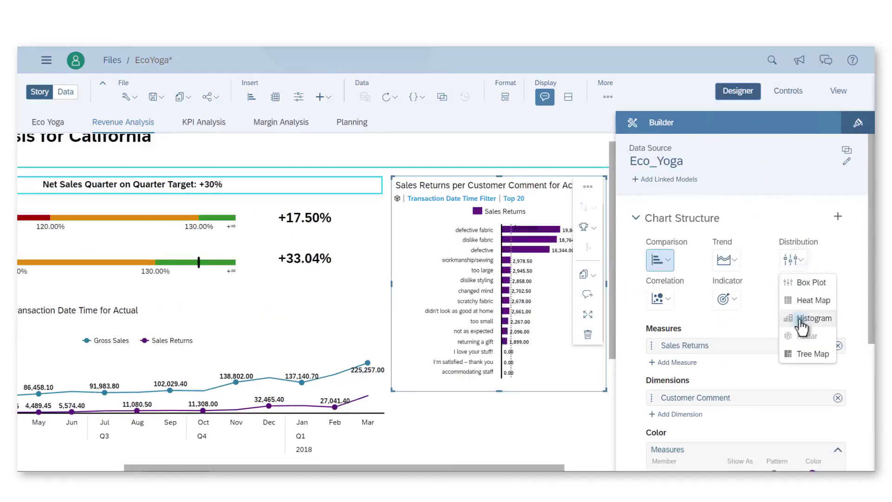
click(800, 302)
Put Product Line on the heat map's Y-axis and limit it to the top 5
click(682, 395)
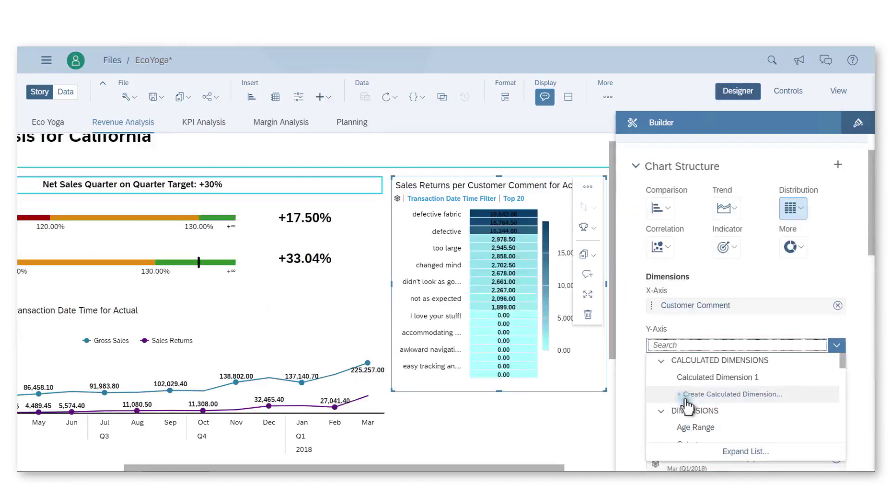
scroll(706, 400, down, 5)
click(669, 414)
click(674, 399)
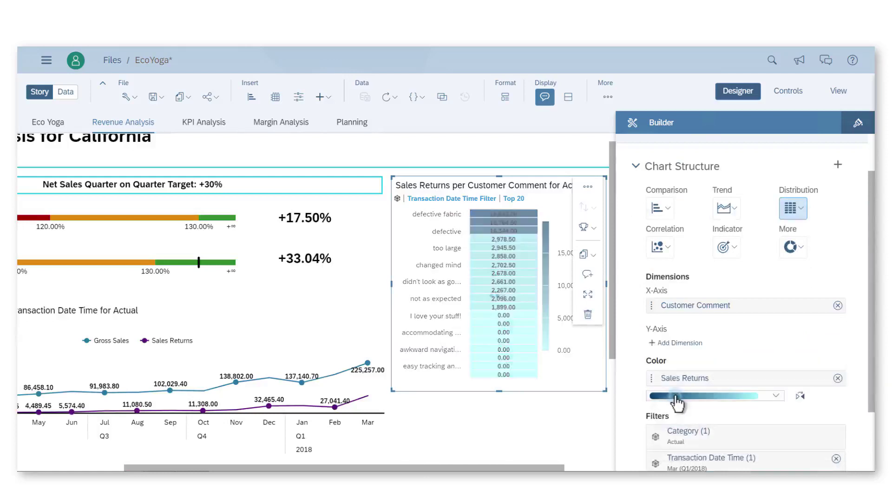
click(585, 228)
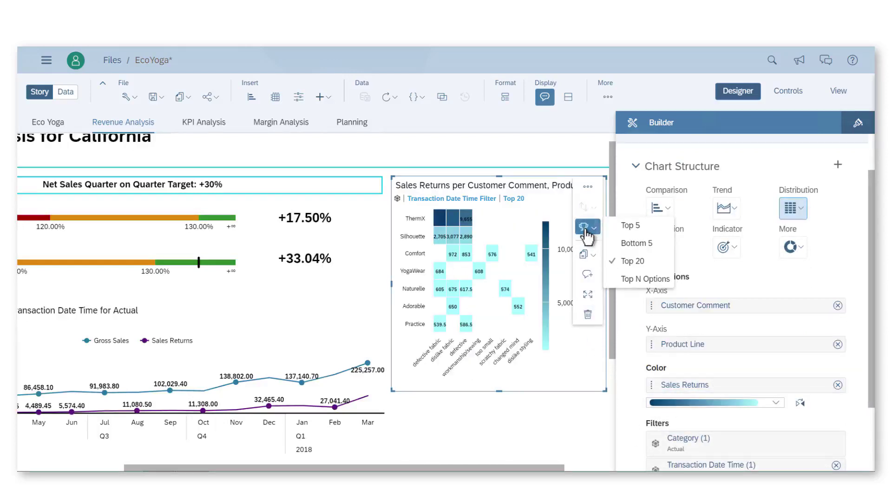
click(616, 226)
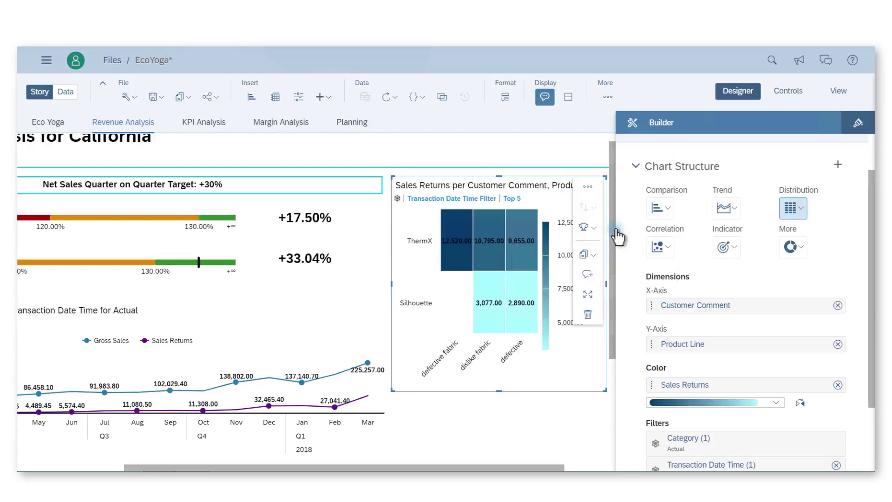
Close the chart designer, save the story with Ctrl+S and start a new discussion
click(734, 95)
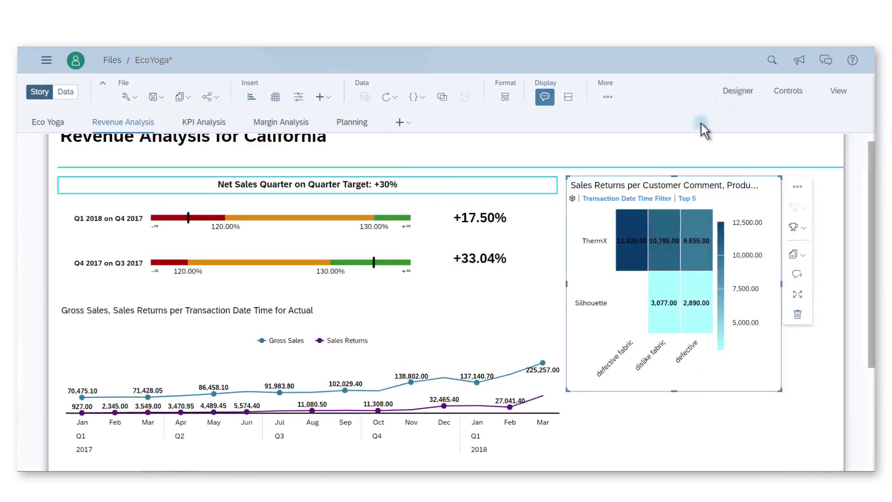
key(ctrl+s)
click(831, 63)
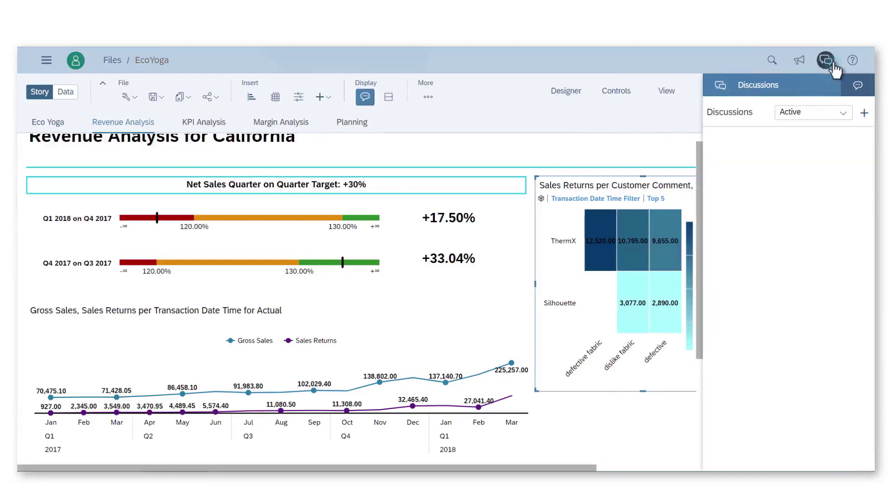
click(858, 85)
Invite a colleague to the discussion
click(830, 136)
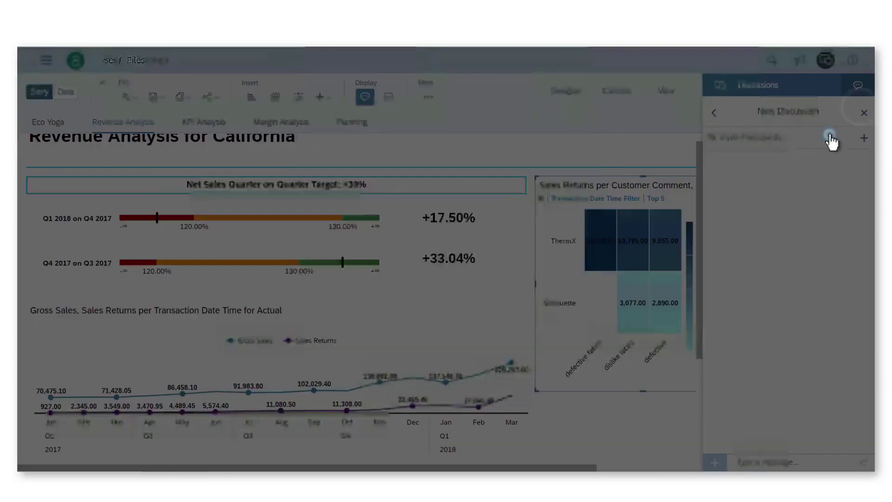
text(Mark)
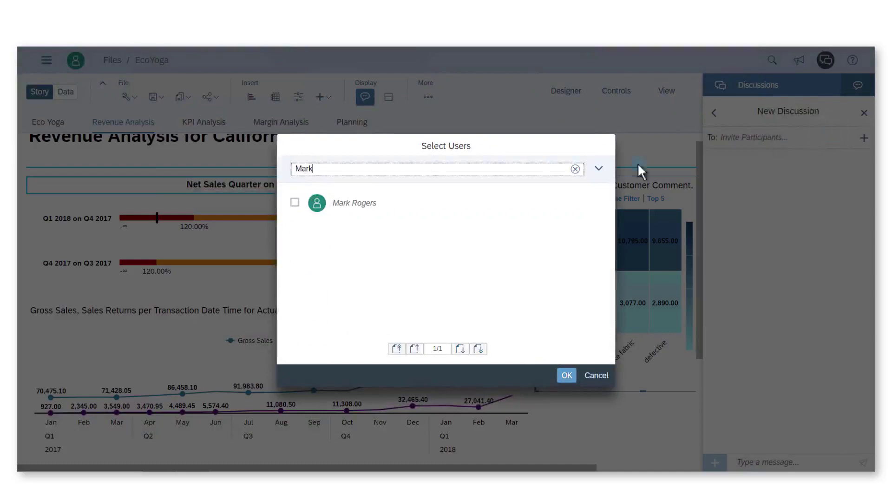
click(362, 212)
click(565, 376)
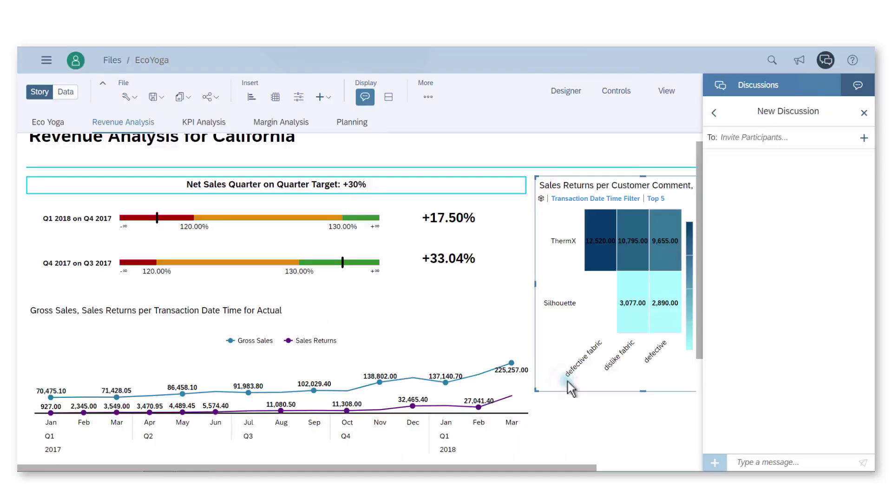
Send 'ThermX is defective!' and attach the EcoYoga story as a link
click(787, 462)
text(Therm)
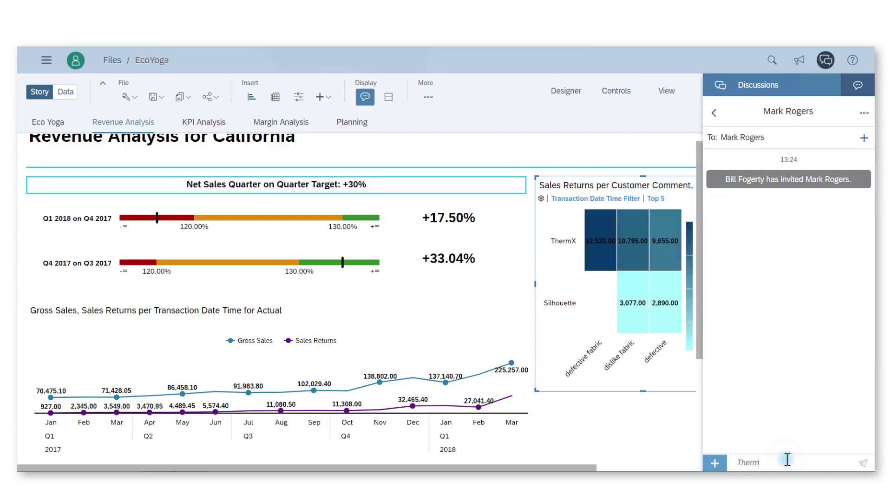
text(X is defective!)
key(Return)
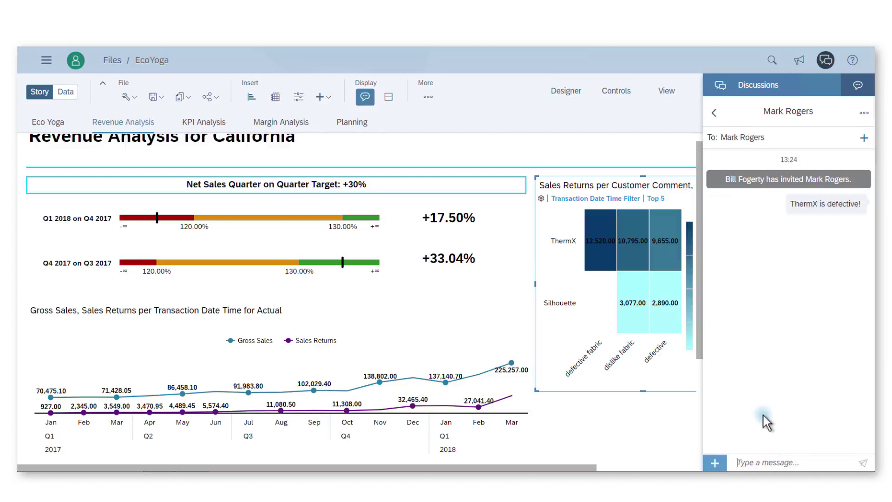
click(716, 462)
click(725, 410)
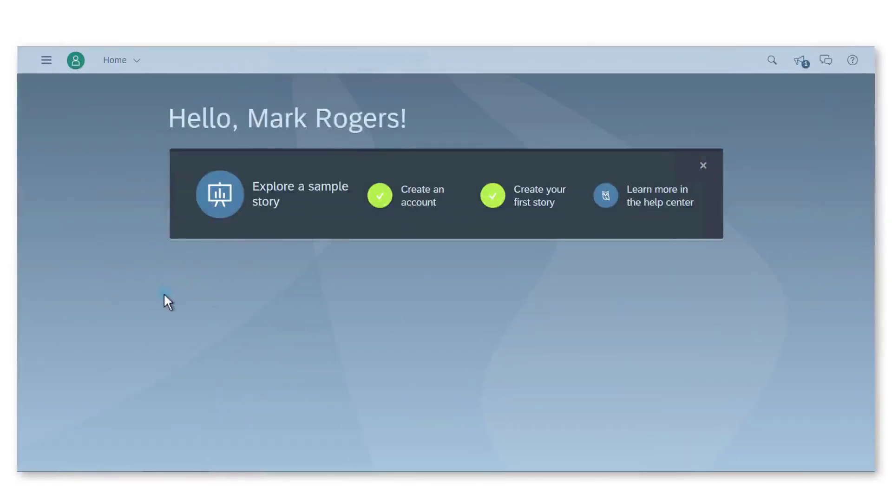
Open the EcoYoga story from the discussion invitation notification and close the discussion panel
click(804, 58)
click(763, 120)
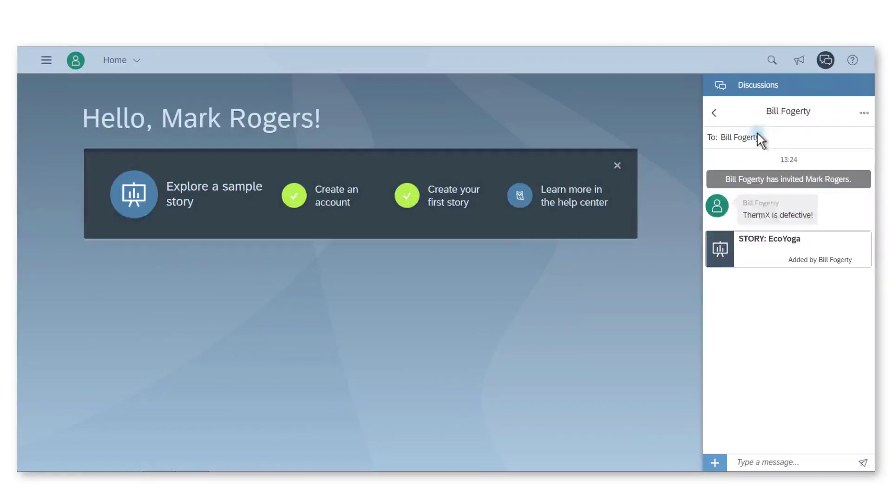
click(768, 239)
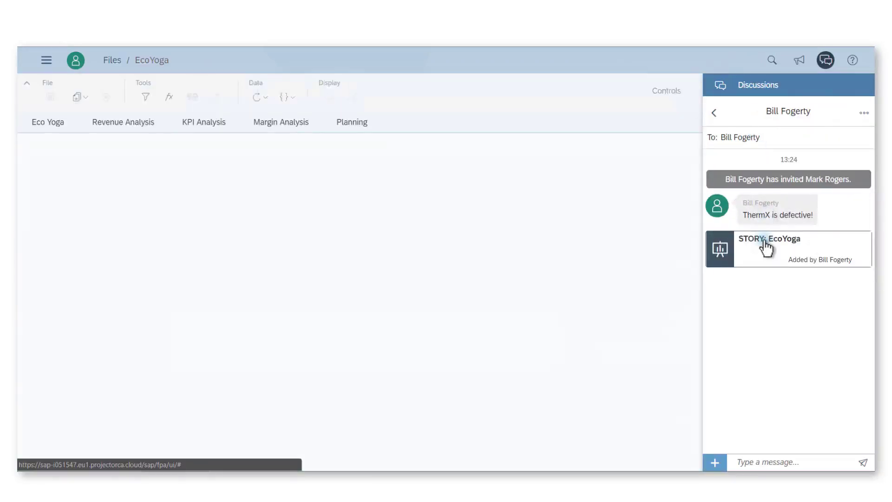
click(825, 61)
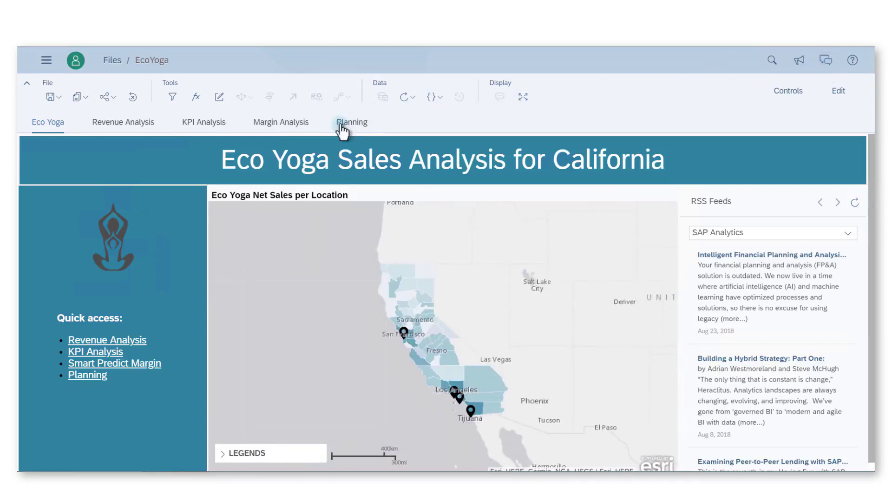
Show Average Profit Margin by Product Line on the KPI Analysis page
click(201, 133)
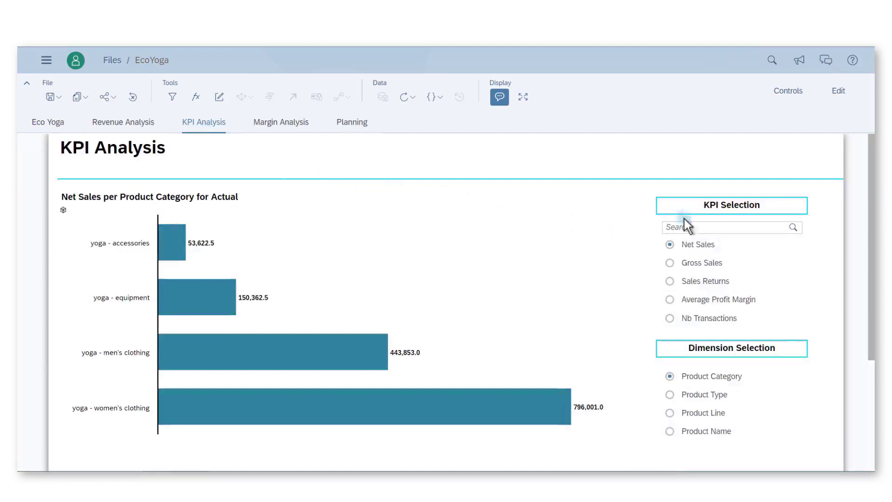
click(691, 301)
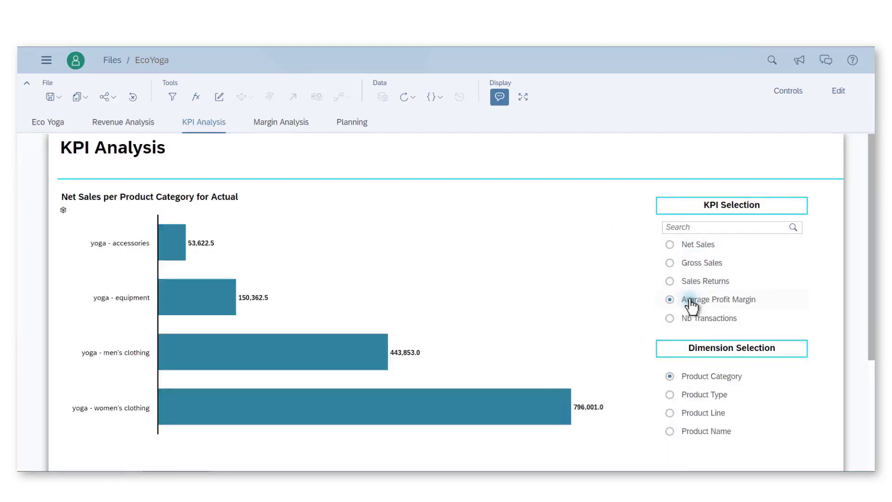
click(696, 413)
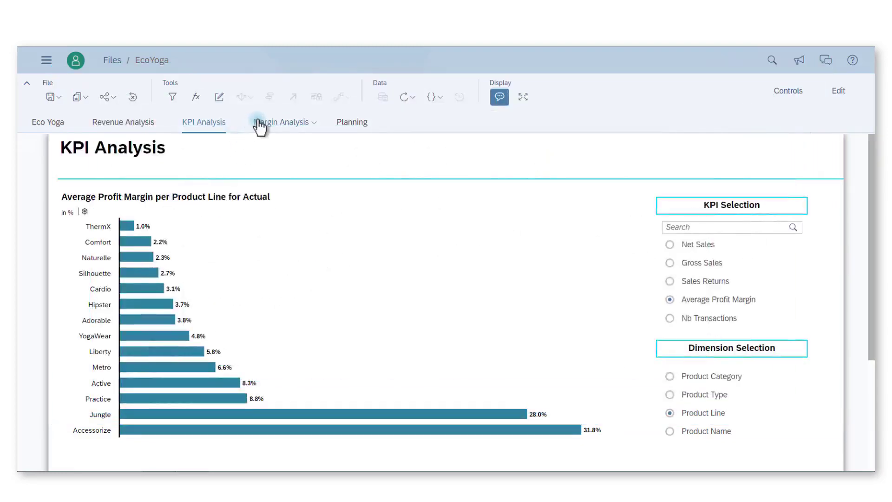
click(260, 123)
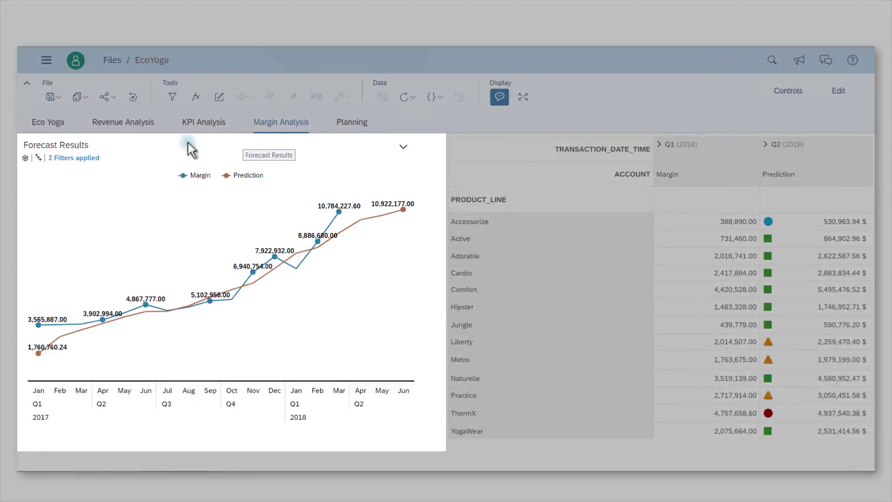
click(78, 159)
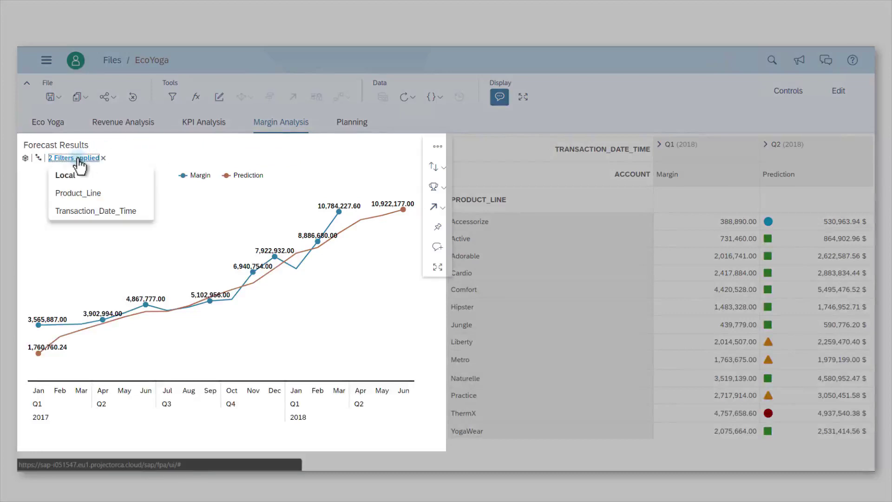
click(86, 193)
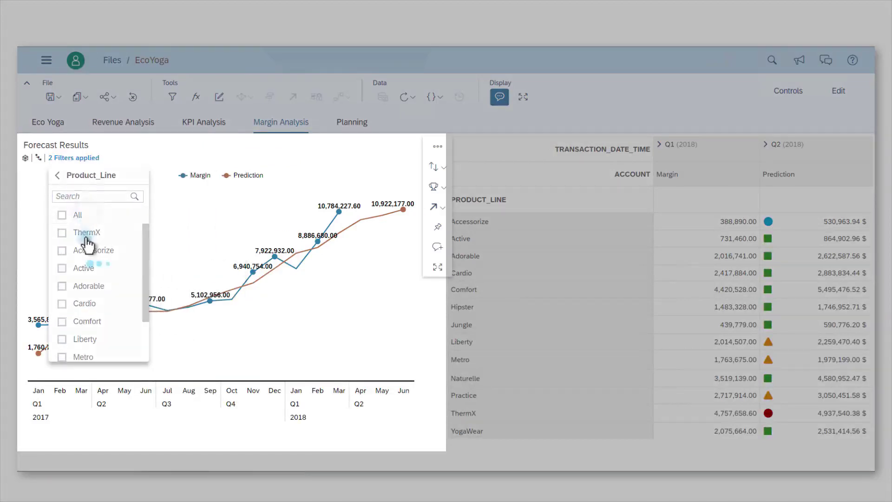
click(87, 234)
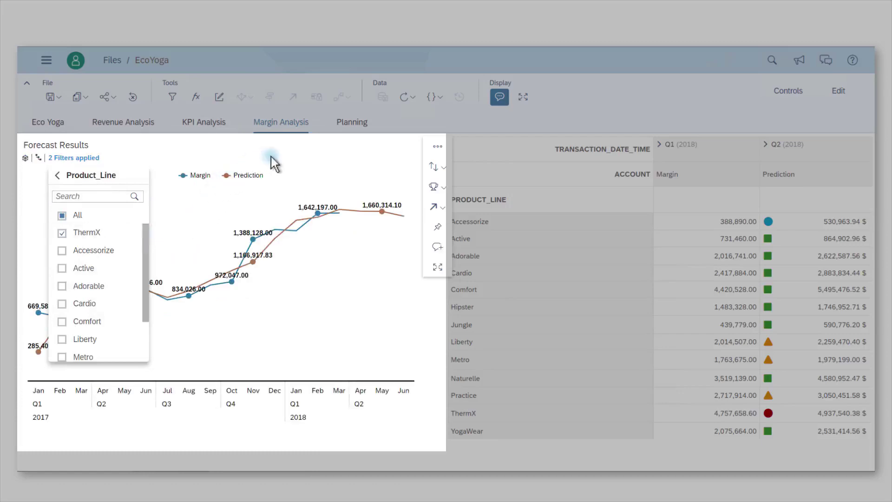
click(381, 219)
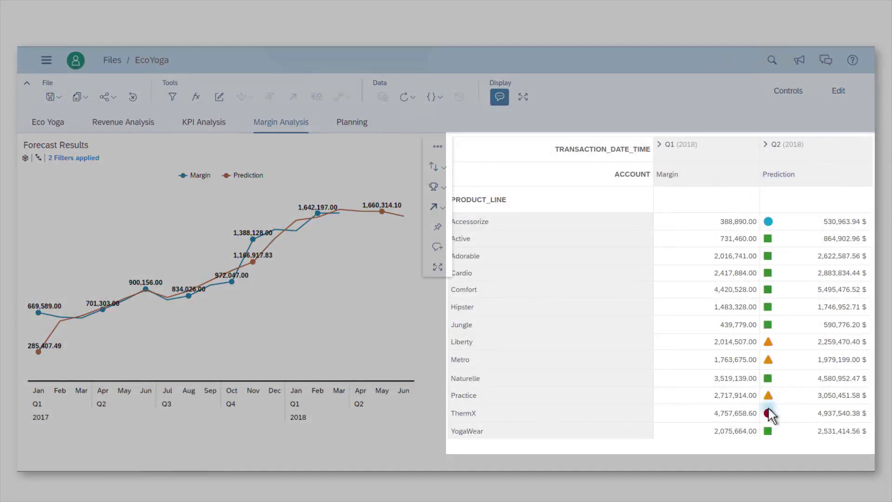
mouse_move(768, 413)
mouse_move(767, 227)
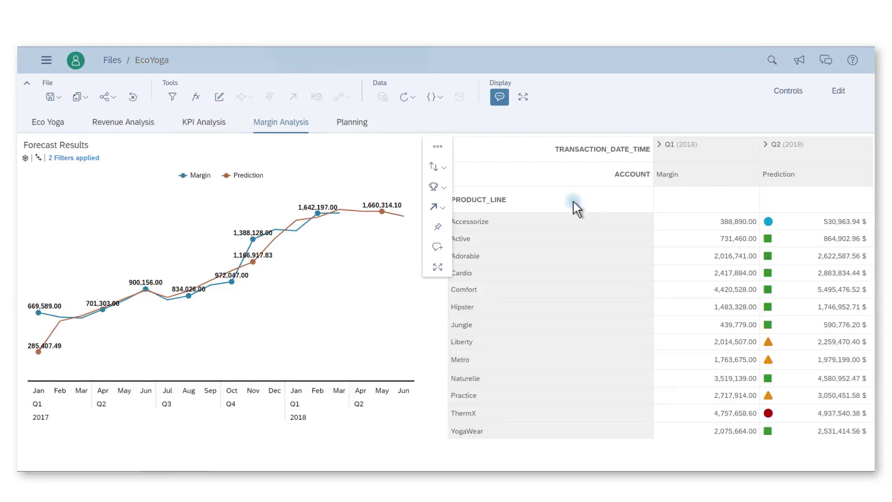
Show the Margin Plan for the Budget 2019 Private version on the Planning page
click(343, 131)
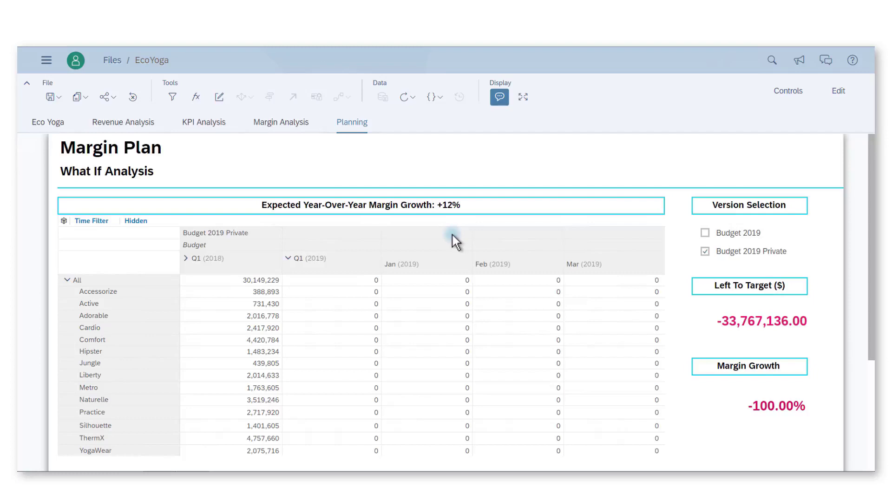
click(451, 234)
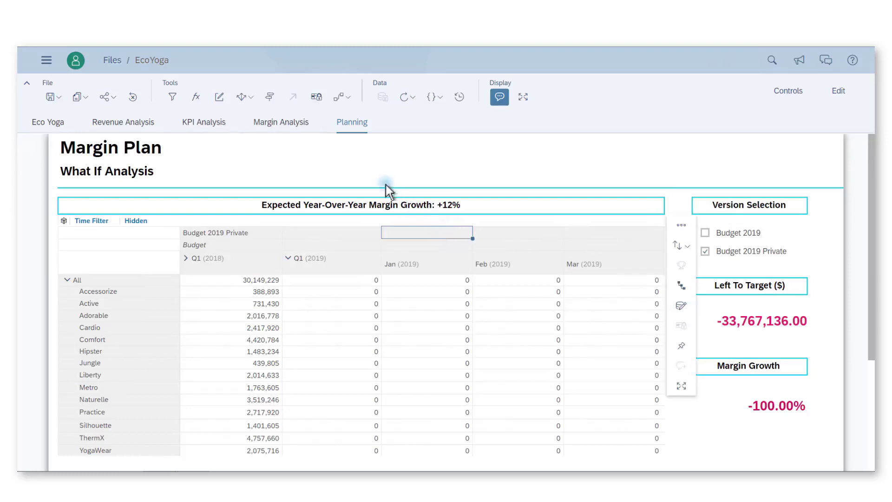
click(270, 98)
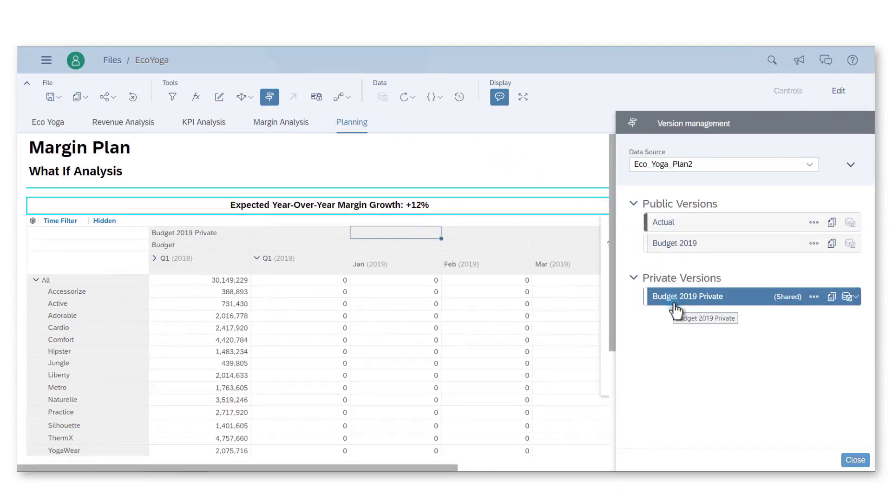
click(856, 461)
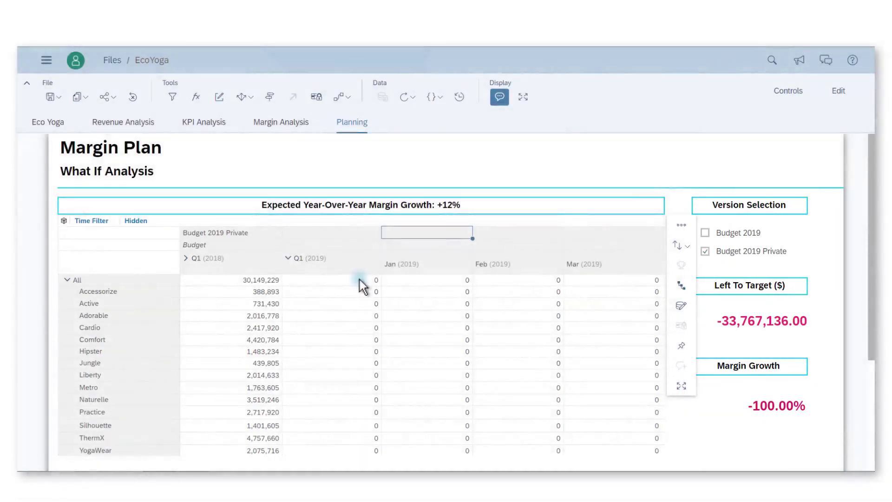
Set a quarterly predictive forecast on the All Q1 2019 total starting from 2018.Q2
click(360, 280)
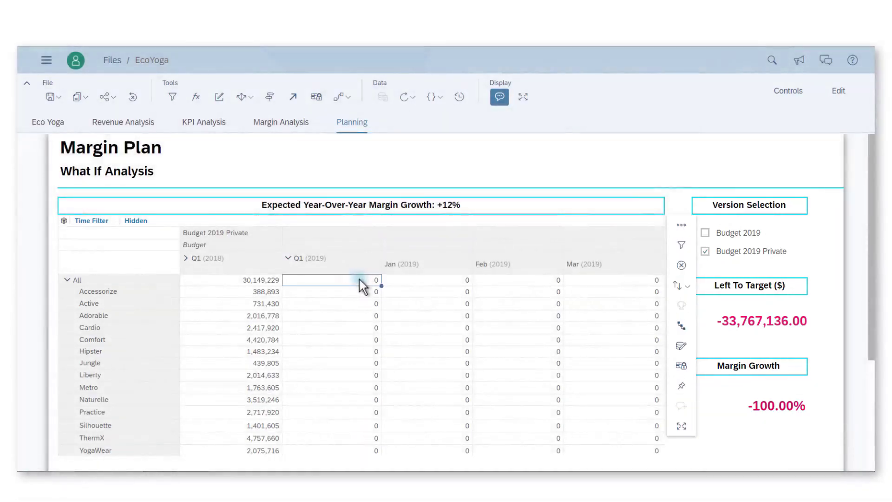
click(294, 97)
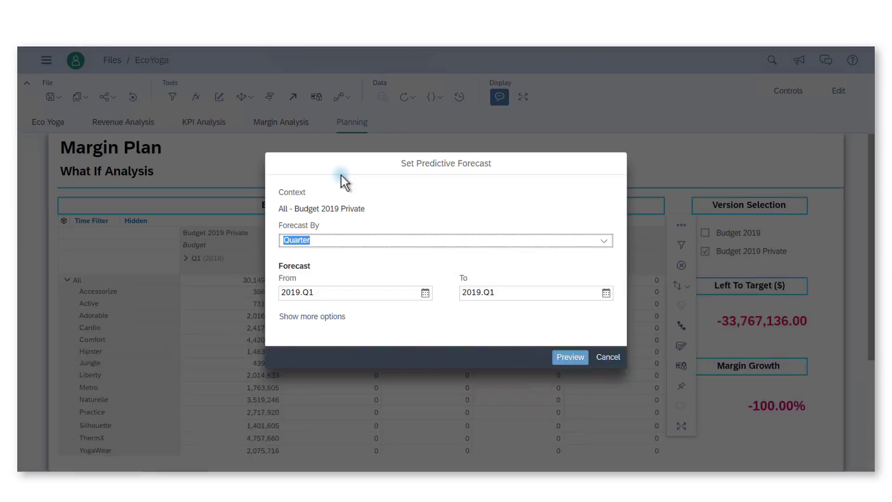
click(426, 293)
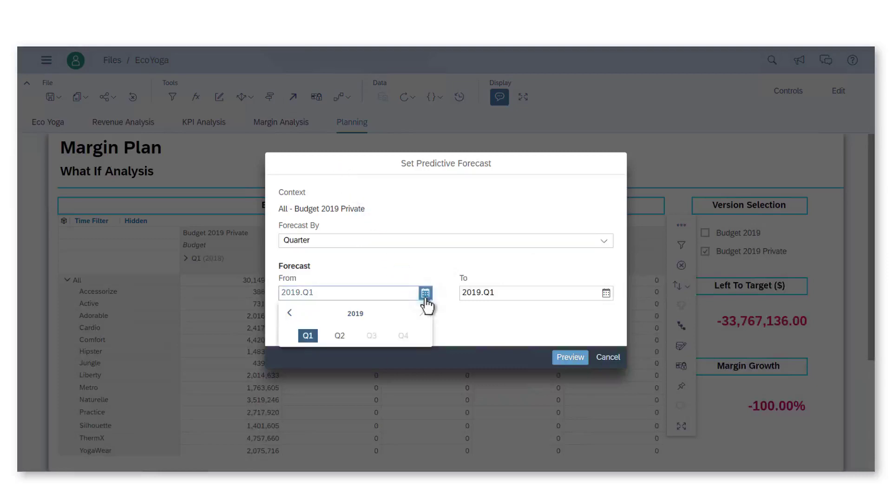
click(290, 312)
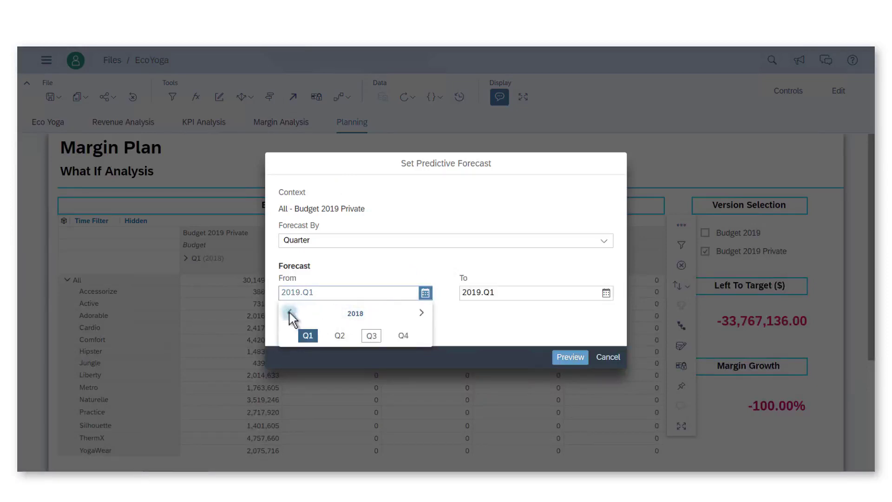
click(339, 335)
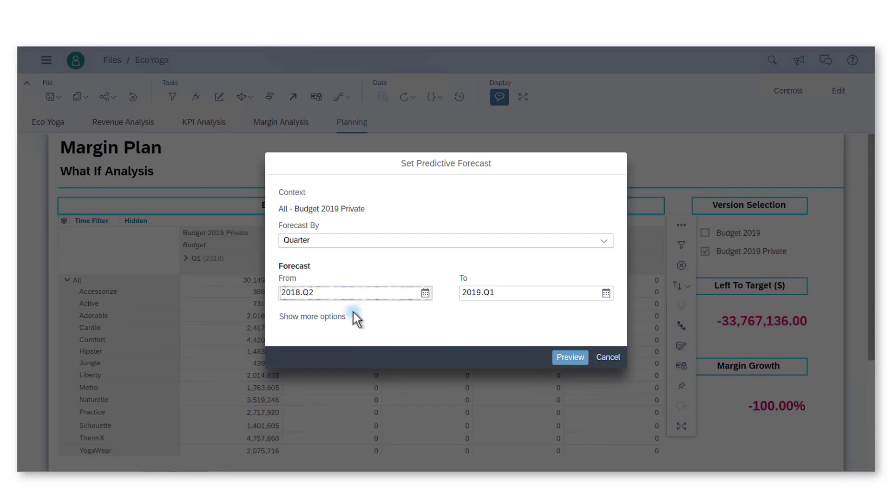
click(344, 317)
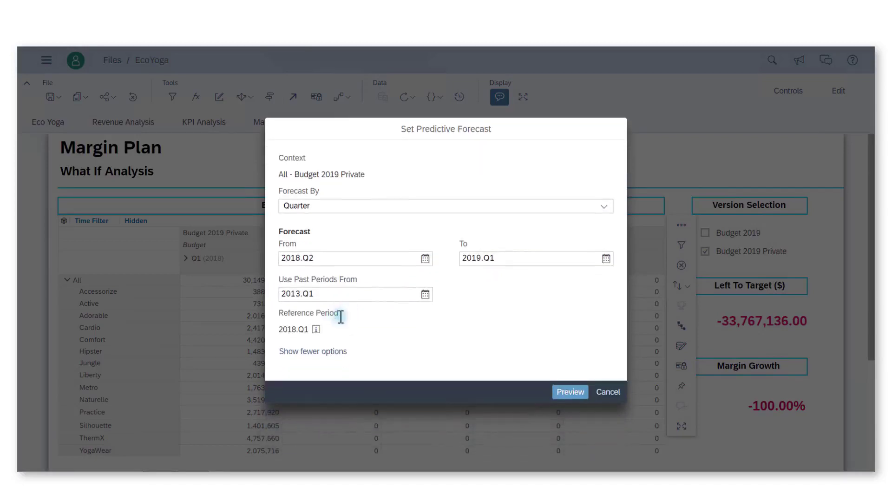
mouse_move(298, 333)
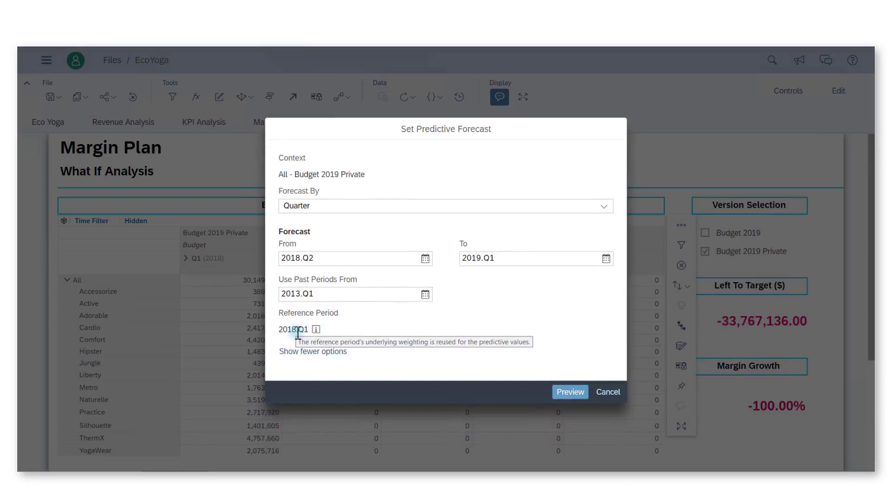
Apply the previewed Q1 2019 forecast using the reference period's weighting for overwritten values
click(574, 395)
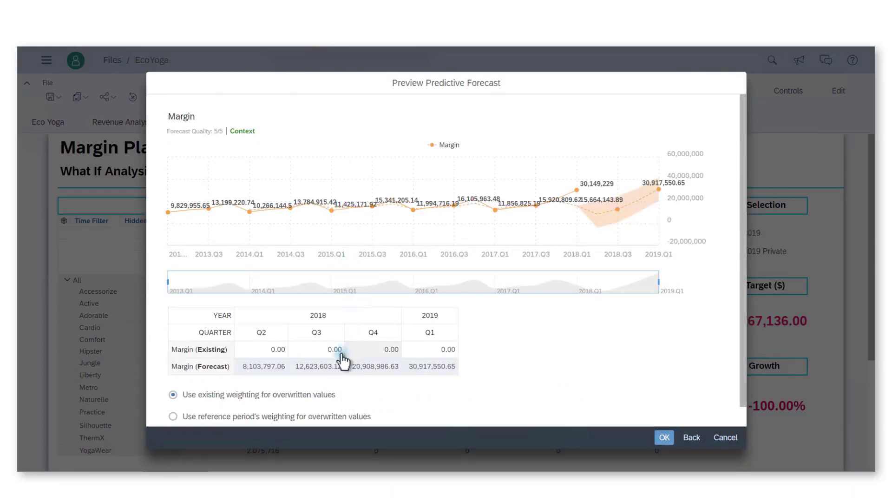
click(279, 419)
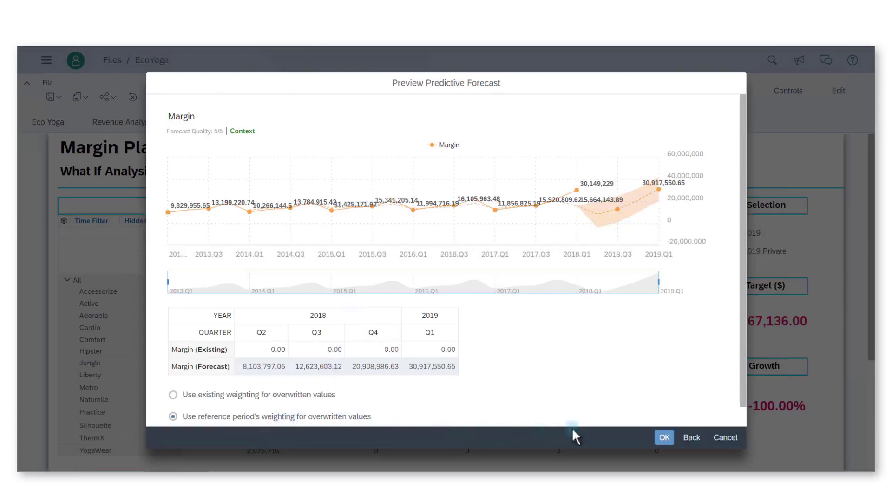
click(664, 438)
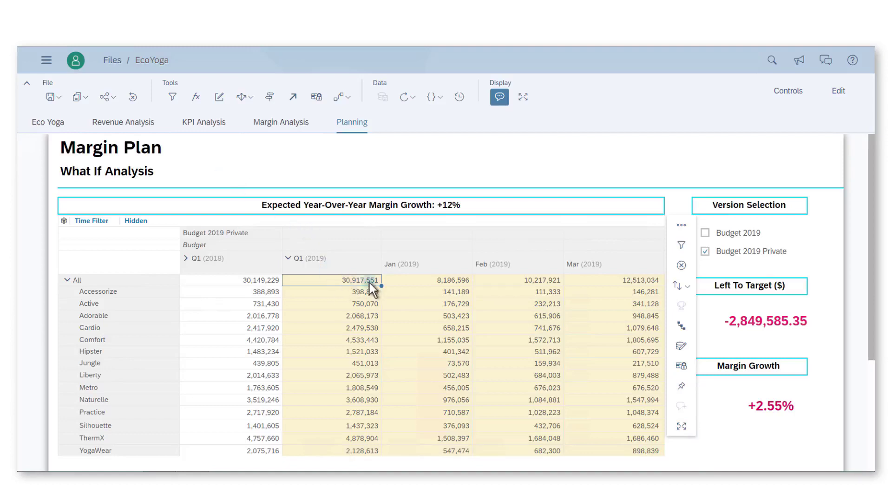
Increase the All January 2019 total by +20% while ThermX's January value is temporarily locked
click(460, 439)
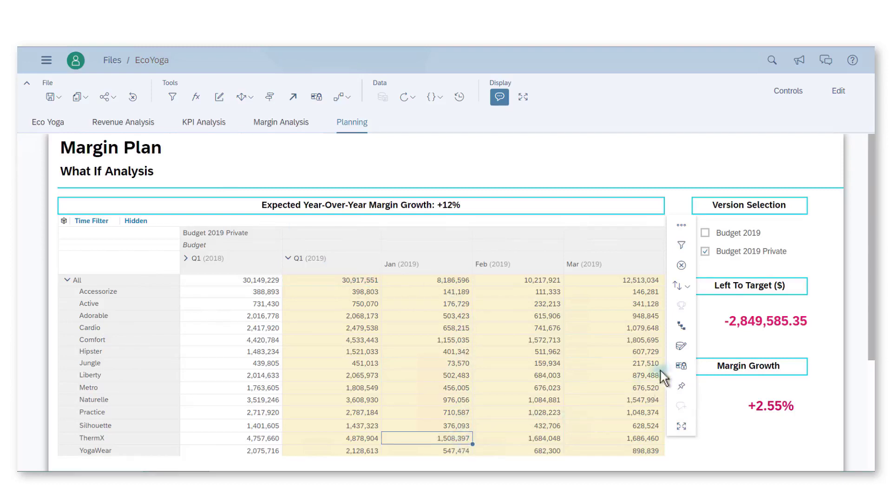
click(690, 368)
click(443, 280)
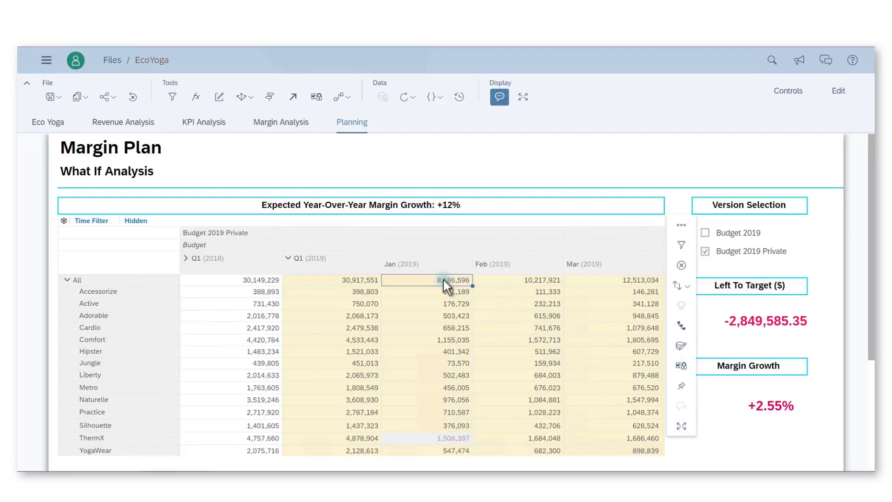
text(+20%)
key(Return)
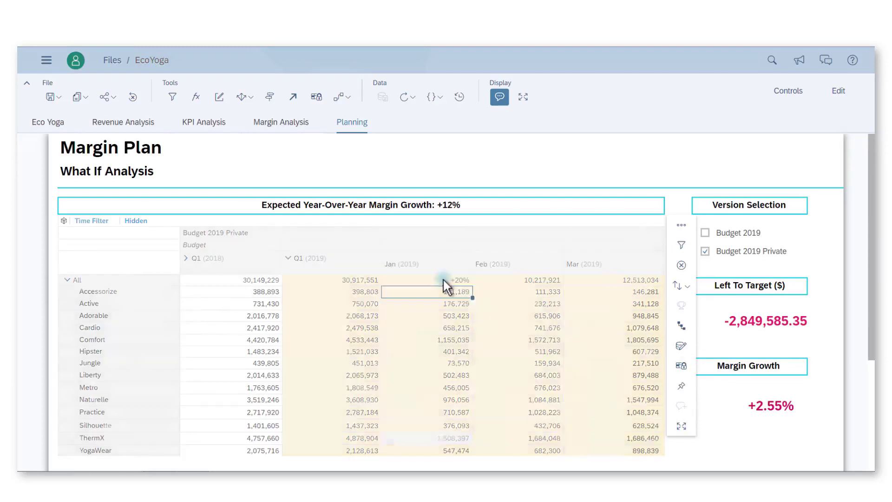
click(442, 439)
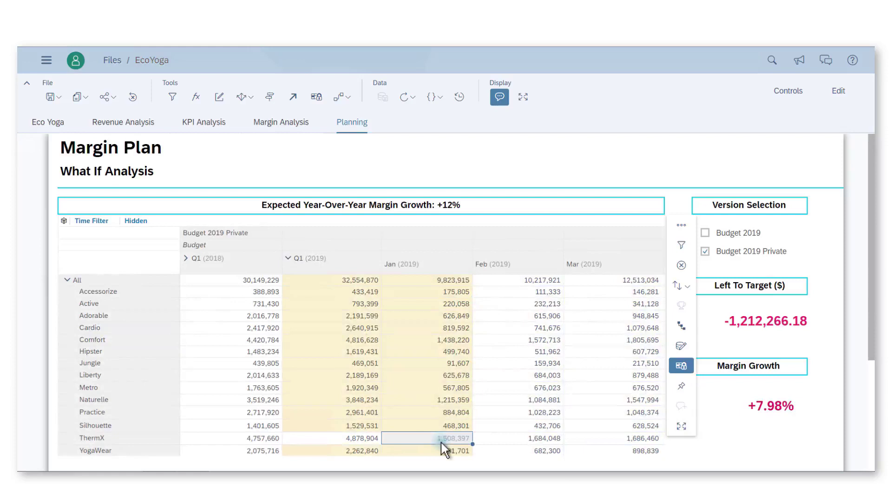
click(682, 366)
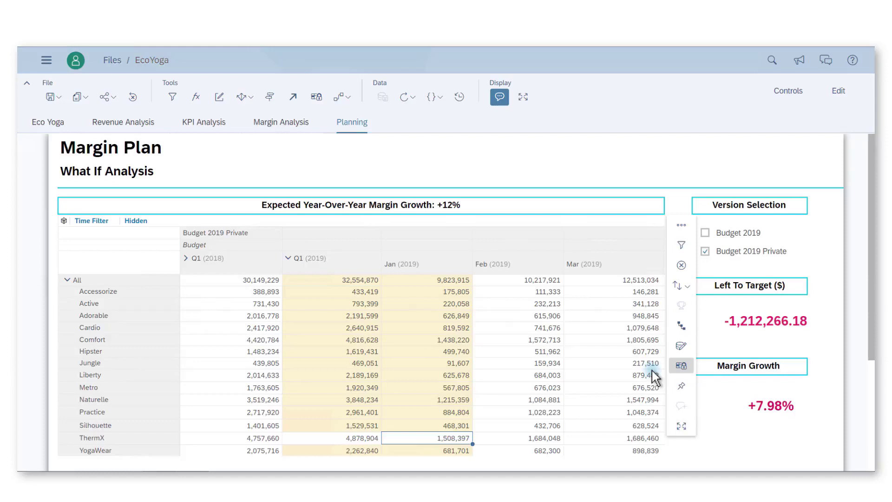
Add a new product line named Fitness as a sibling of Accessorize
click(133, 292)
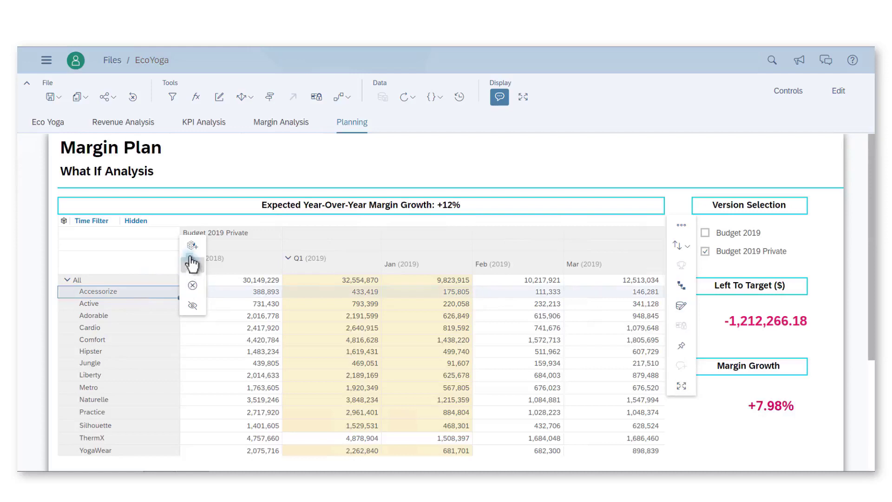
click(192, 248)
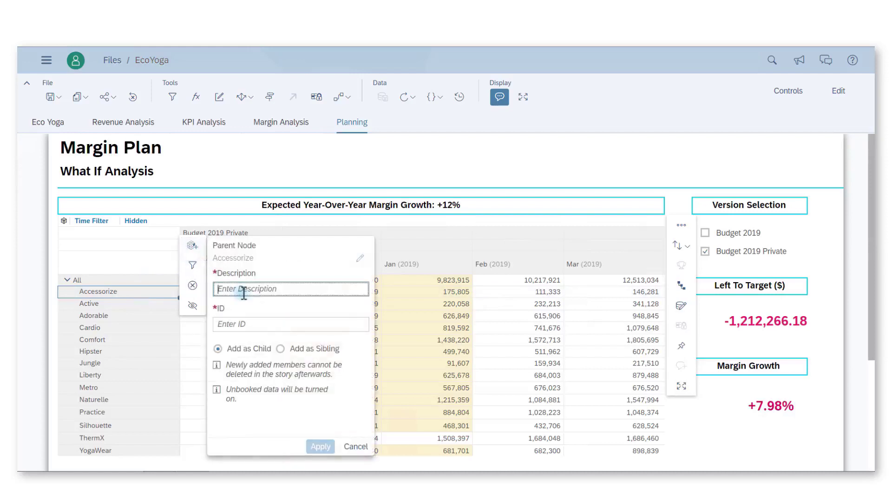
text(Fitness)
click(281, 348)
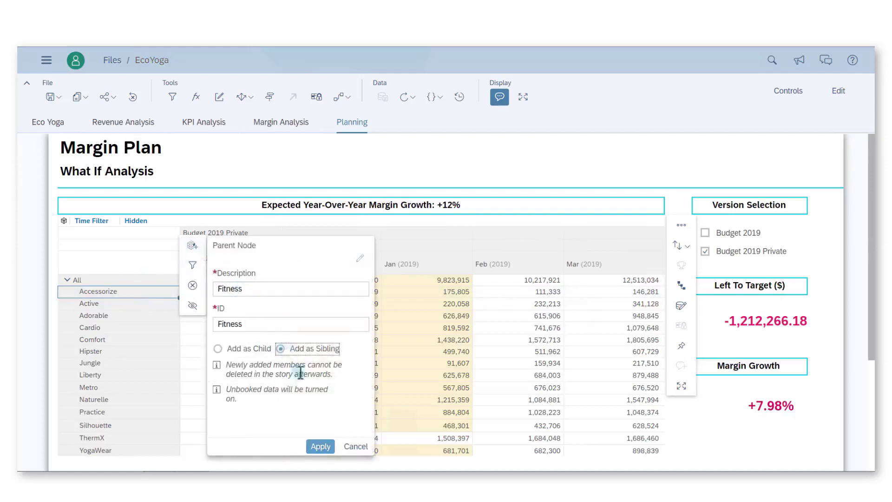
click(320, 446)
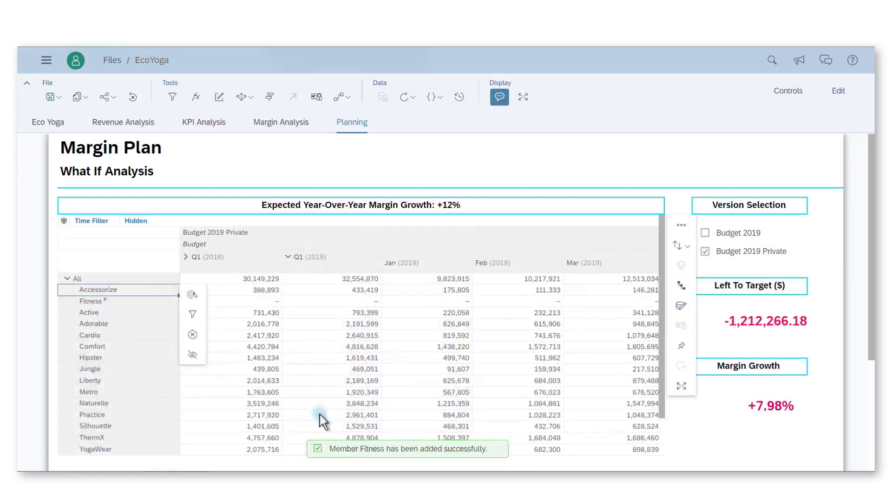
Enter a 1.6M budget for Fitness in Q1 2019
click(342, 303)
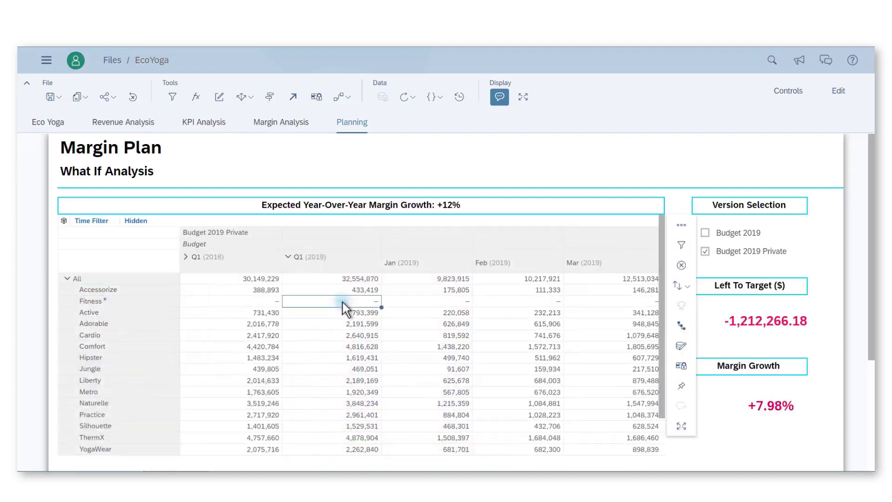
text(1.6M)
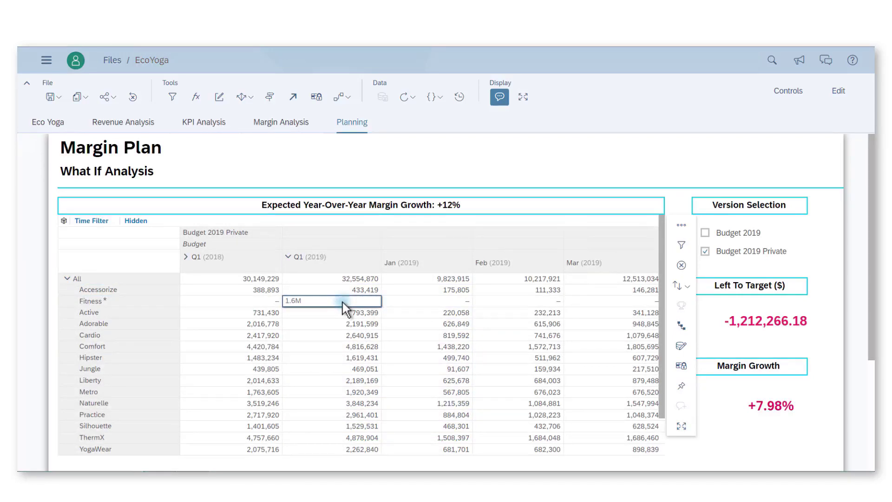
key(Return)
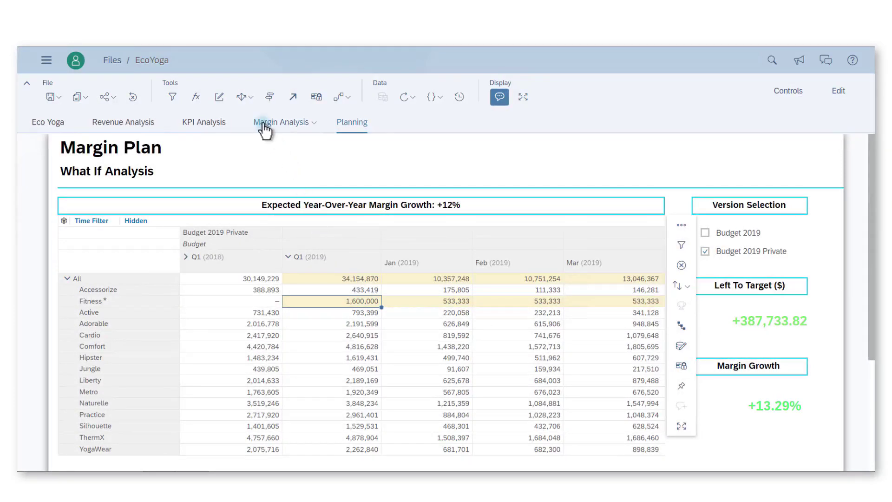
Spread Fitness's Q1 2019 budget across months with weights Jan 40, Feb 30, Mar 30
click(248, 103)
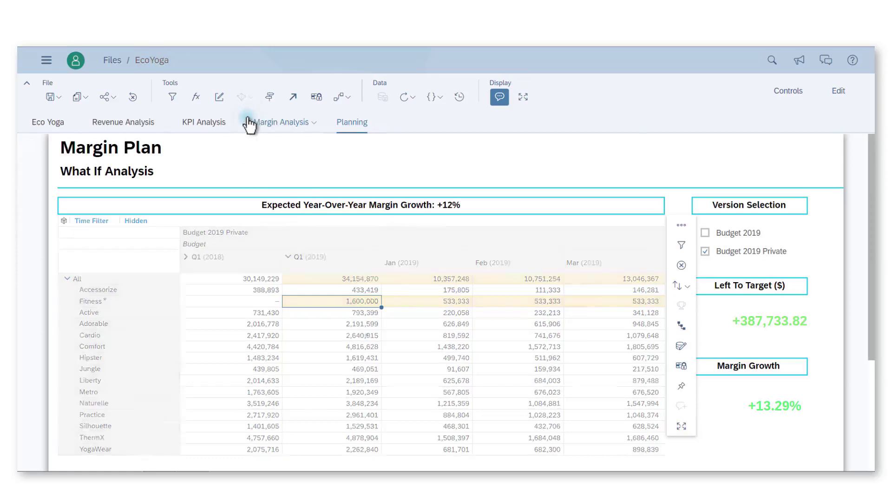
click(465, 204)
double_click(465, 203)
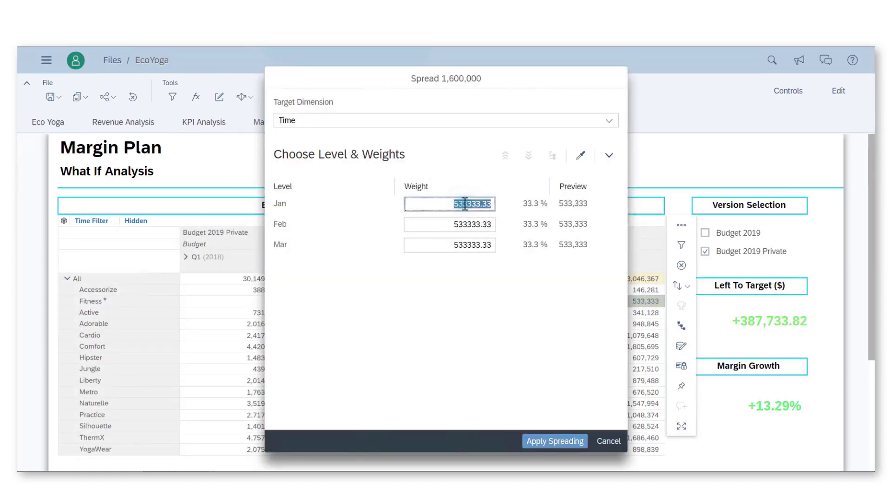
text(40)
key(Tab)
text(30)
key(Tab)
text(30)
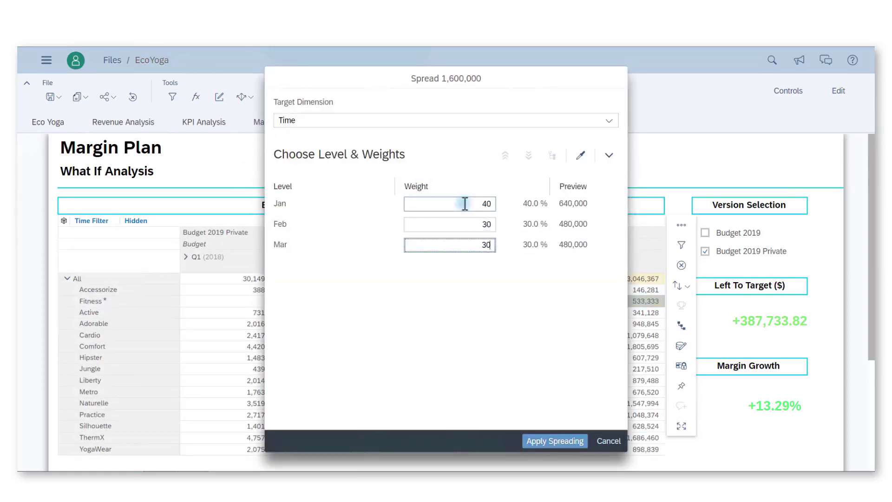
click(555, 441)
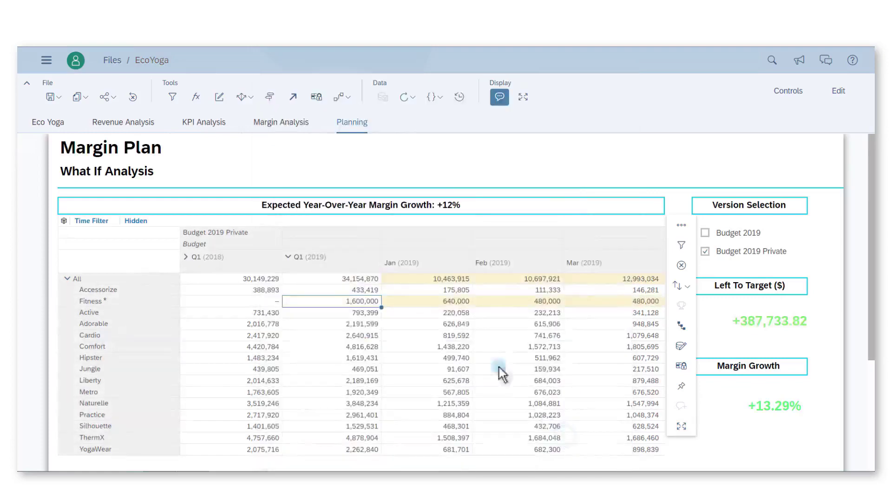